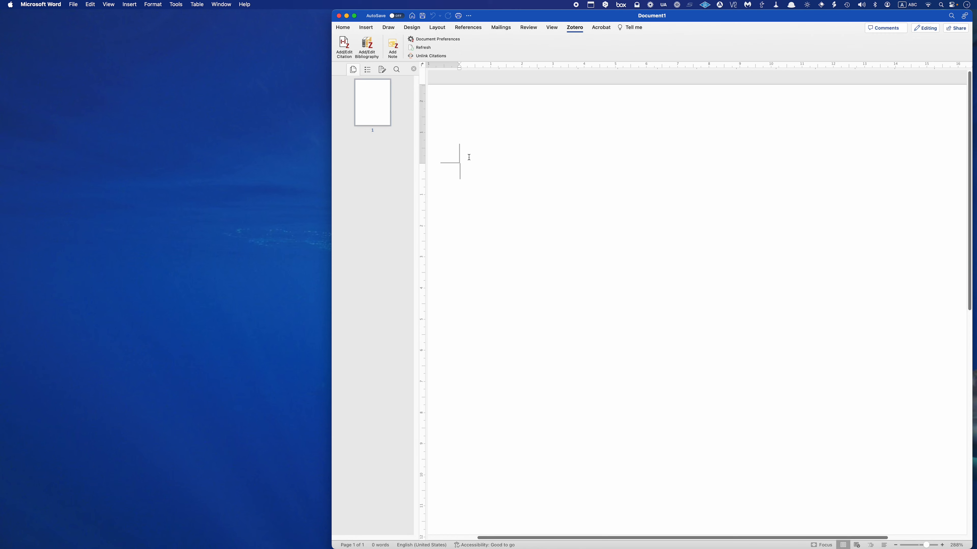
# Write "This is my first use of Zotero for an in-text citation" at the start of the blank document
pyautogui.write('This is my f')
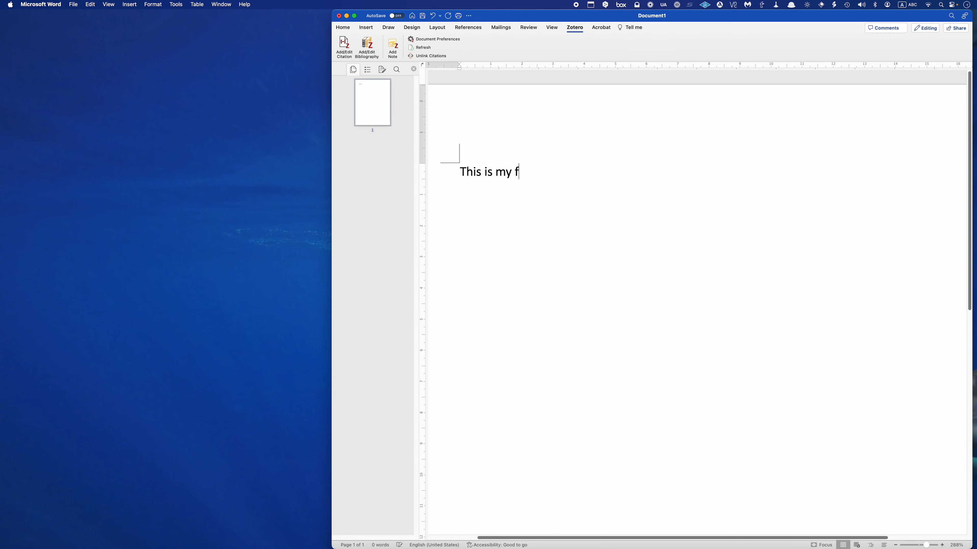
pyautogui.write('irst use of Zotero for an in-text citation')
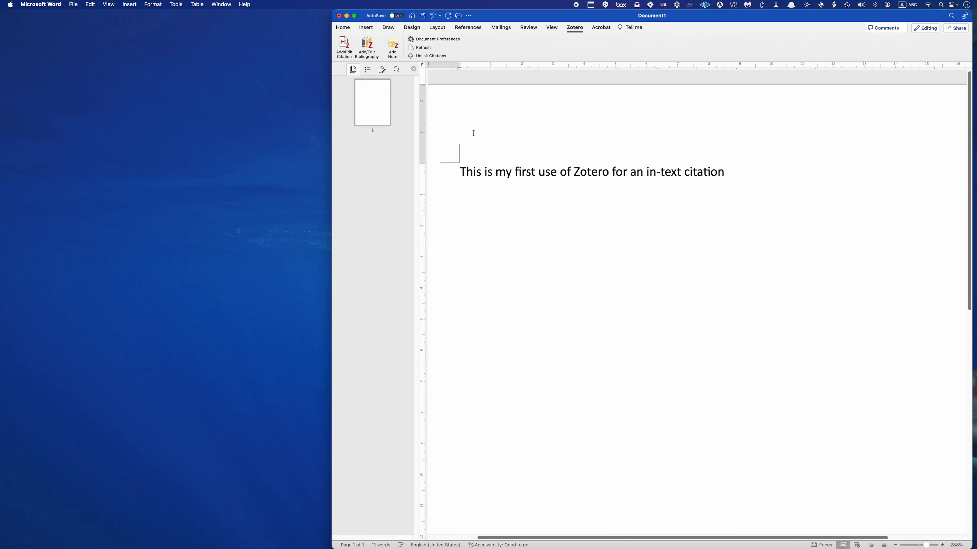
# Try to add a Zotero citation after the sentence, and launch the Zotero application
pyautogui.click(346, 45)
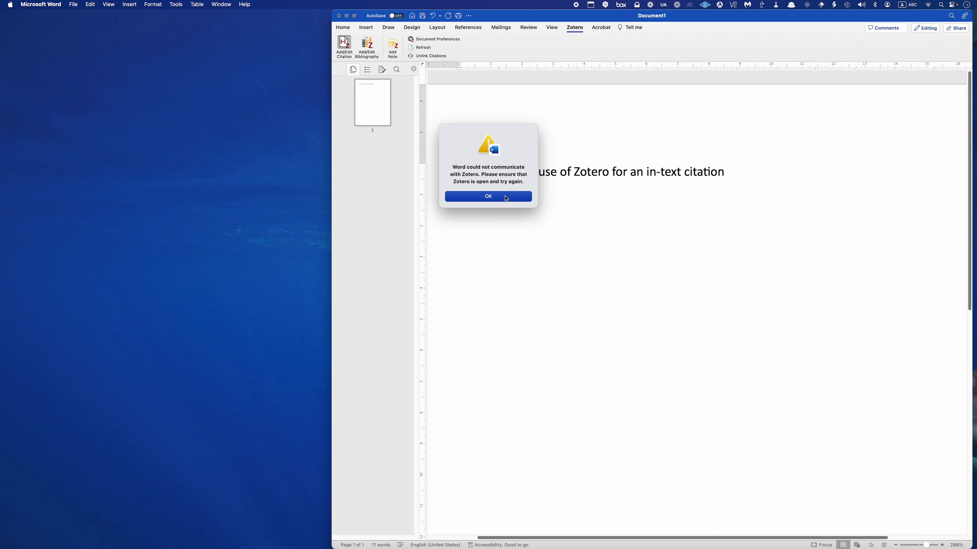
pyautogui.click(496, 199)
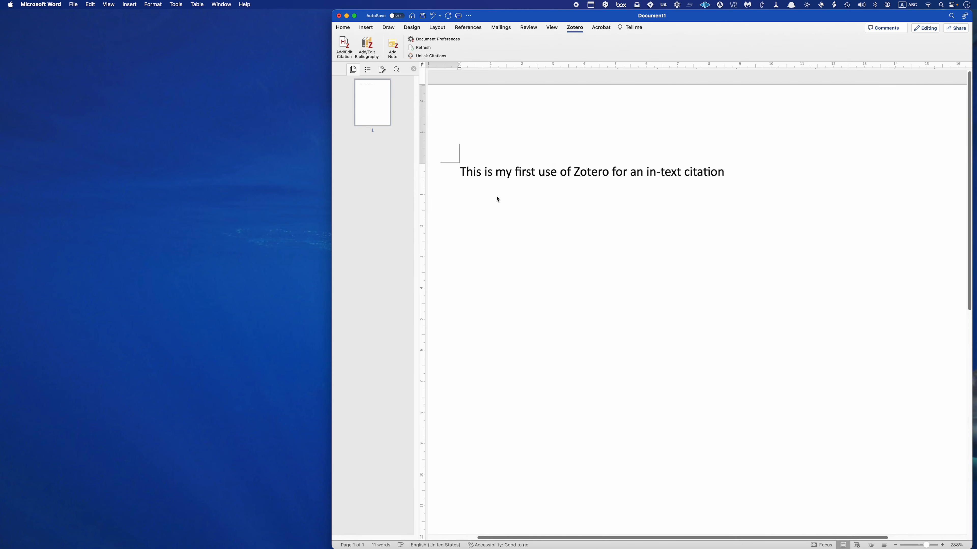
pyautogui.hotkey('alt', 'space')
pyautogui.write('zot')
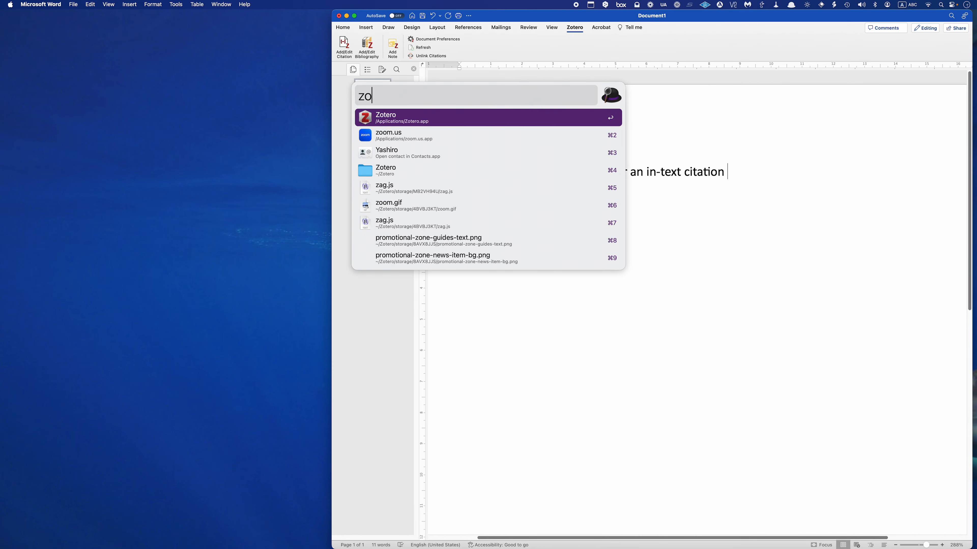
pyautogui.write('er')
pyautogui.press('Return')
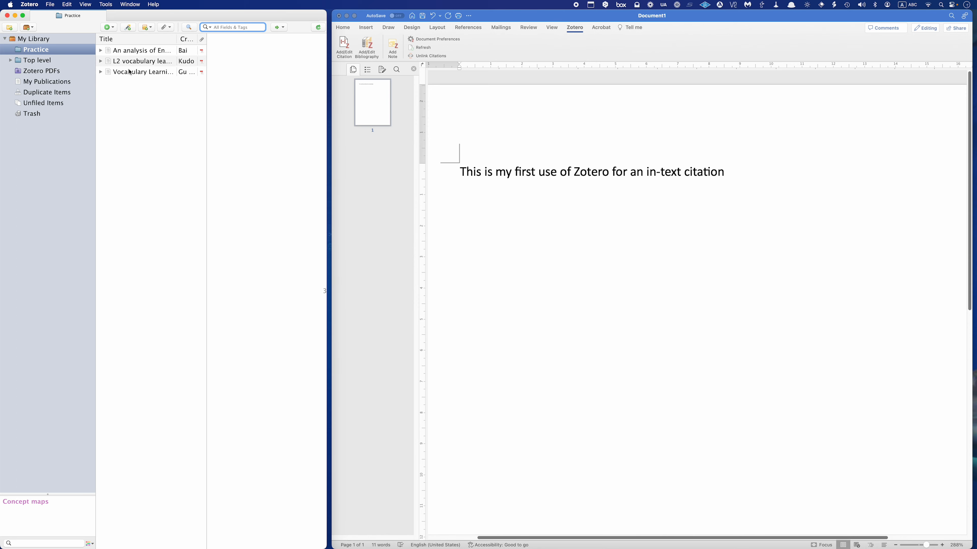
# Start a citation after the sentence, accepting APA 7th edition, English (US), Fields storage and automatic citation updates as document preferences
pyautogui.click(735, 172)
pyautogui.click(344, 47)
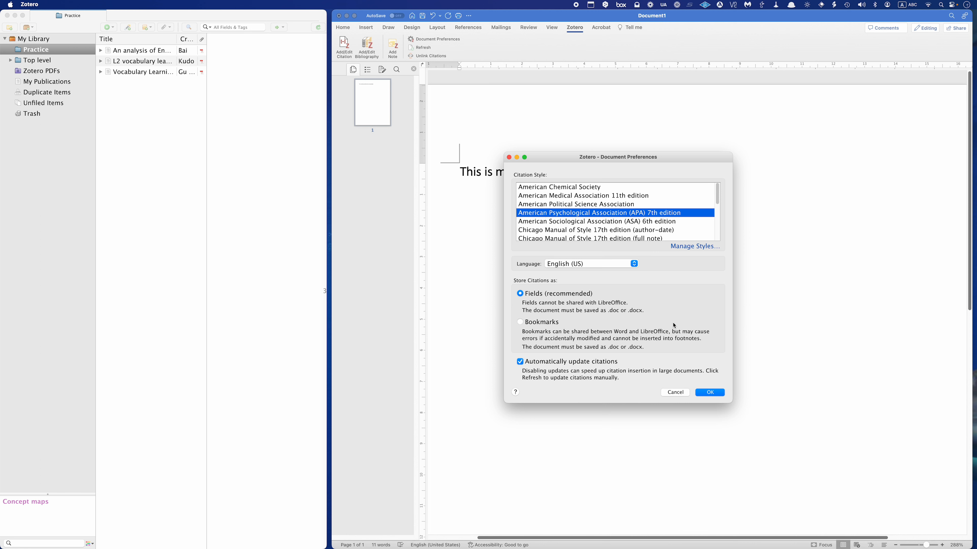
pyautogui.click(635, 266)
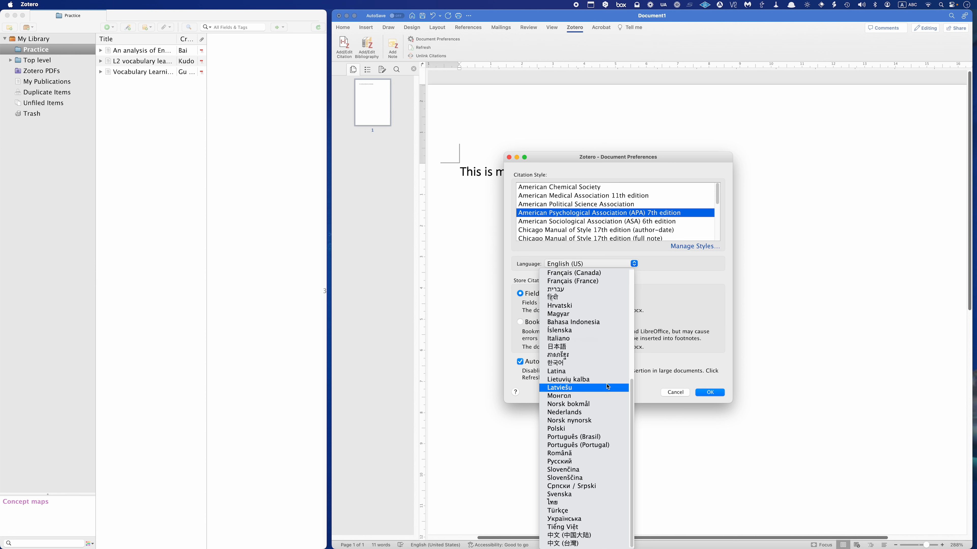
pyautogui.scroll(5, 582, 346)
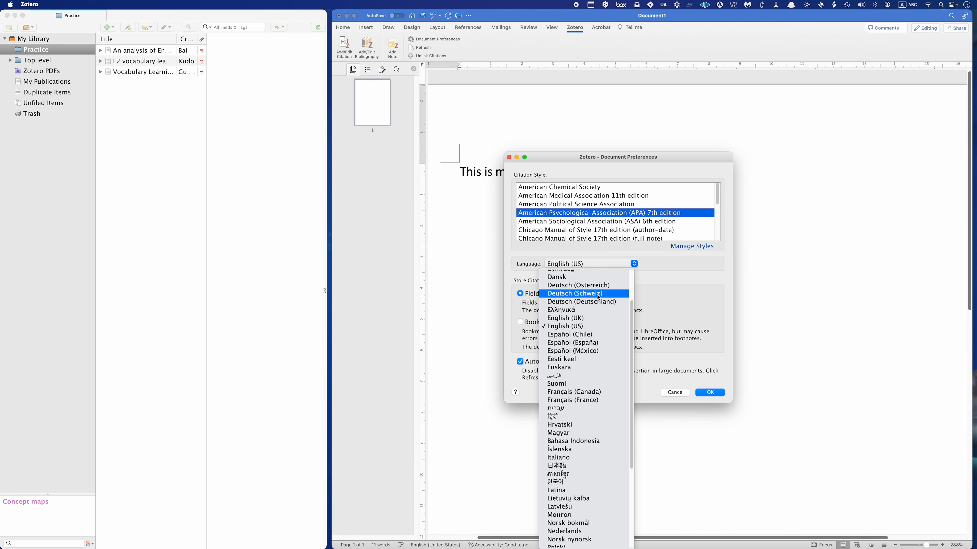
pyautogui.scroll(1, 608, 292)
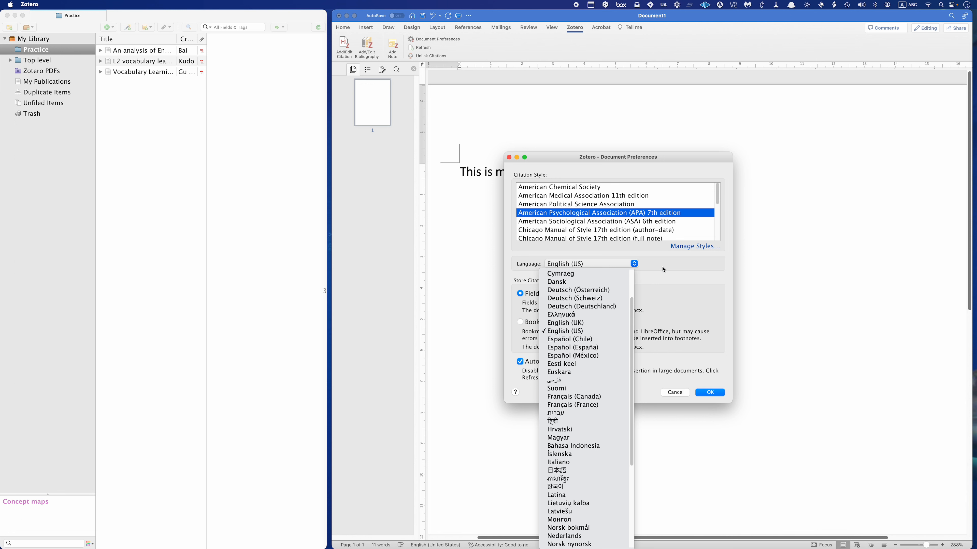
pyautogui.click(588, 270)
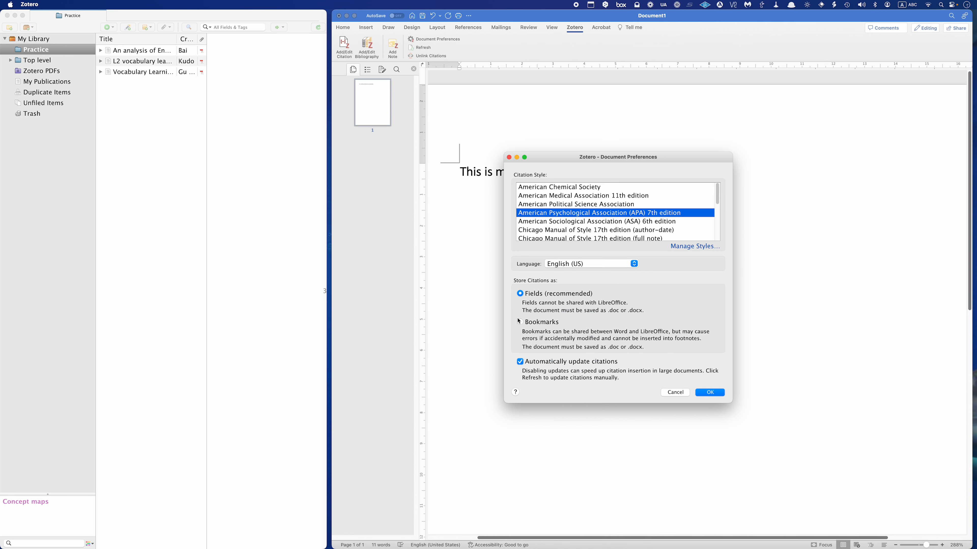
pyautogui.click(706, 391)
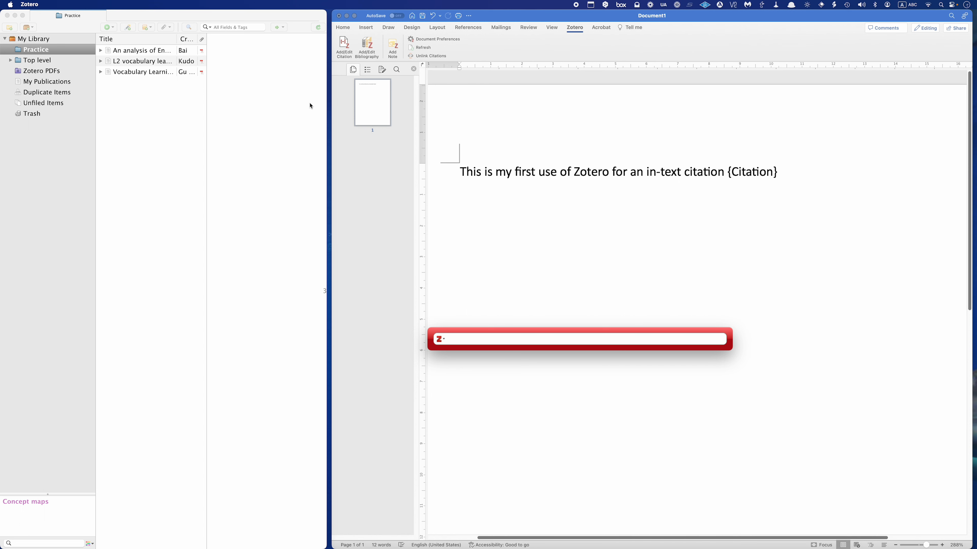
# Find "An analysis of English vocabulary learning strategies" by its author, insert it as the citation, and delete that citation from the sentence
pyautogui.write('bai')
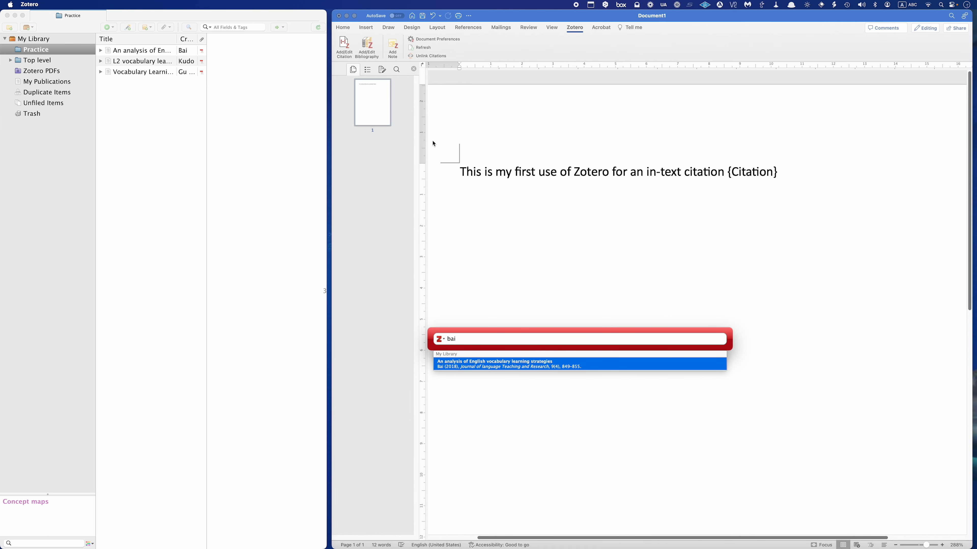
pyautogui.click(463, 365)
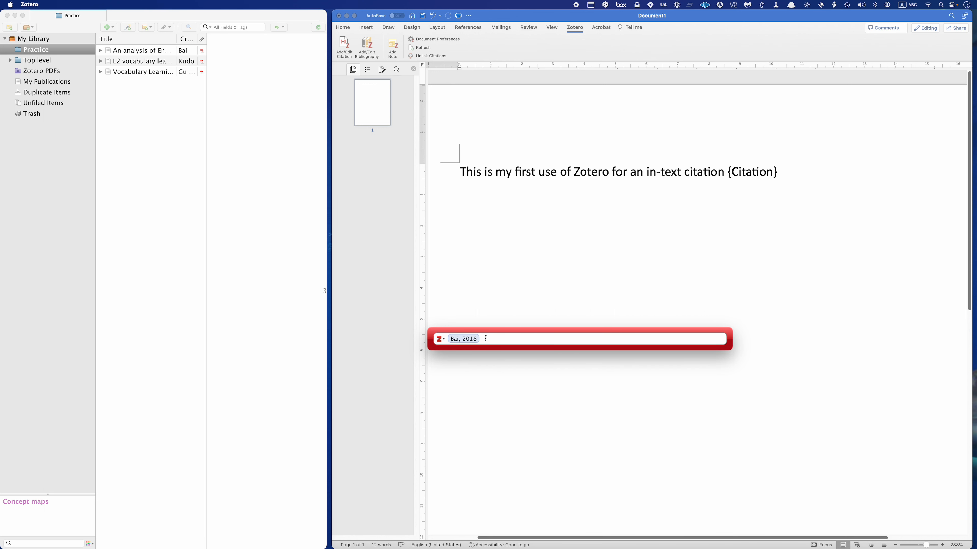
pyautogui.press('Return')
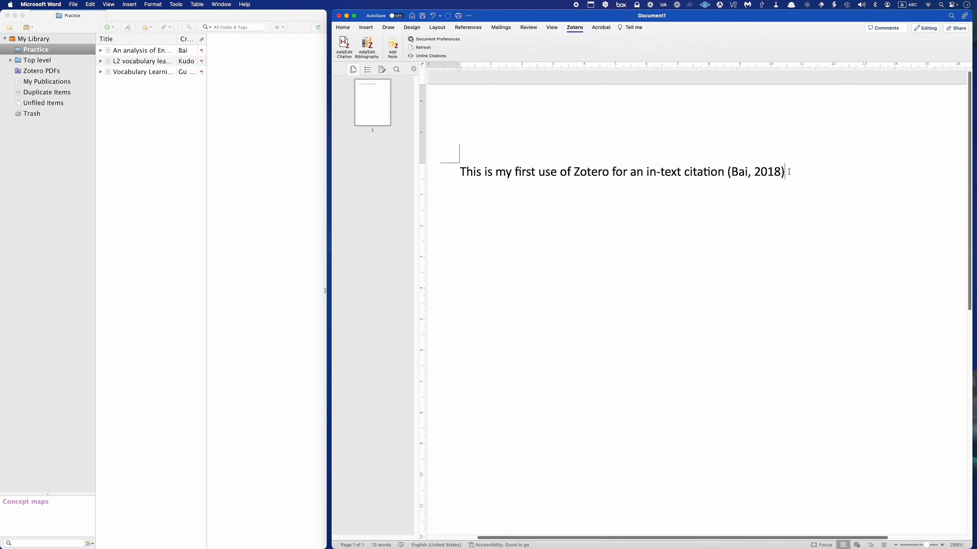
pyautogui.press('BackSpace')
pyautogui.press('BackSpace')
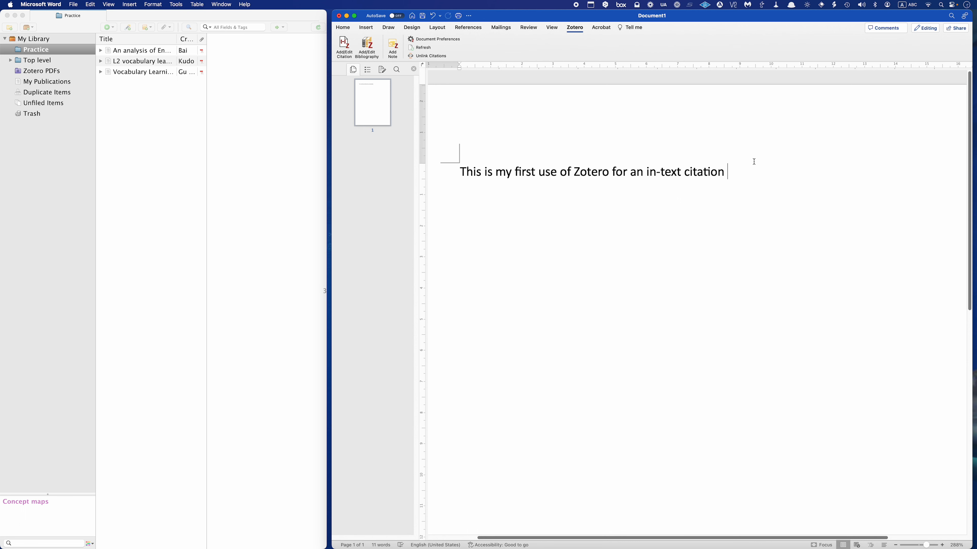
# Cite "An analysis of English vocabulary learning strategies" from the Practice collection after the first sentence, using Zotero's Classic View
pyautogui.click(345, 46)
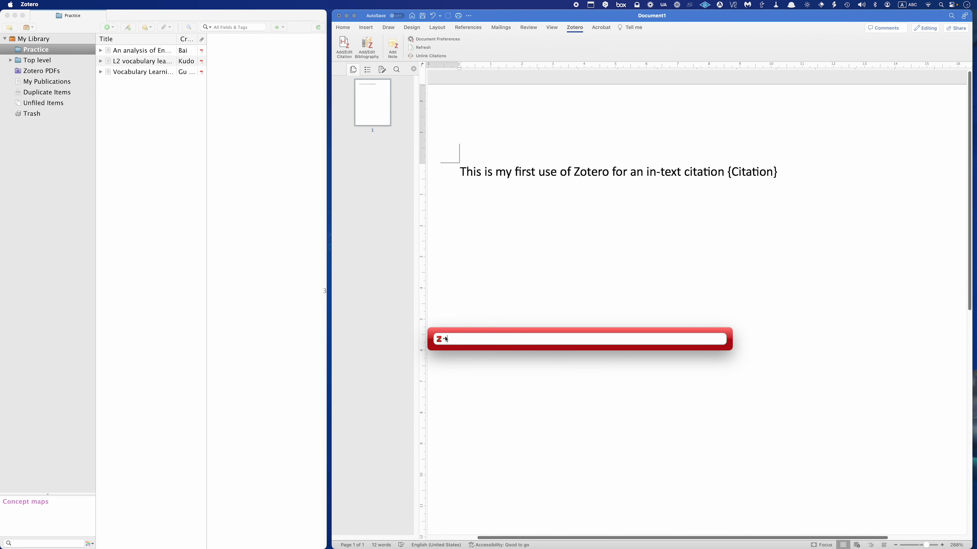
pyautogui.click(445, 339)
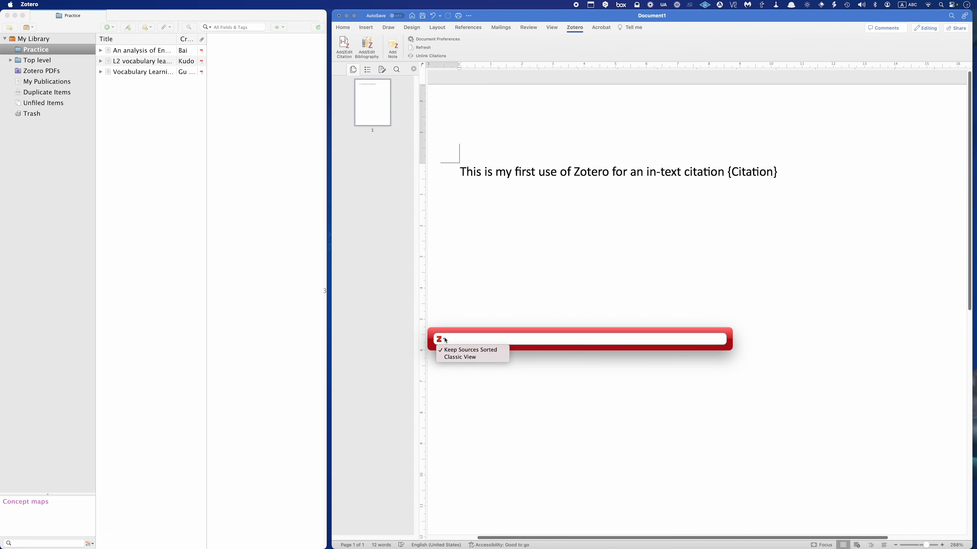
pyautogui.click(466, 358)
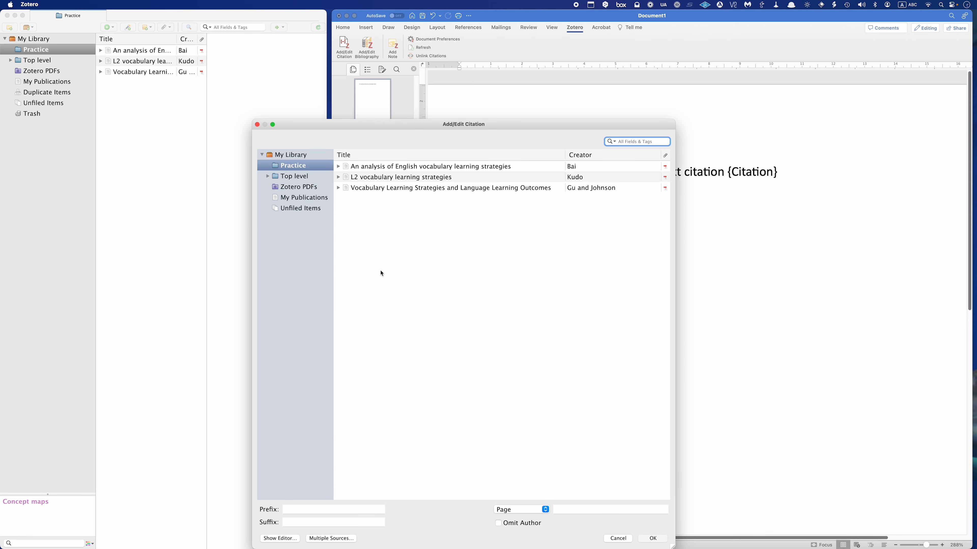
pyautogui.click(295, 167)
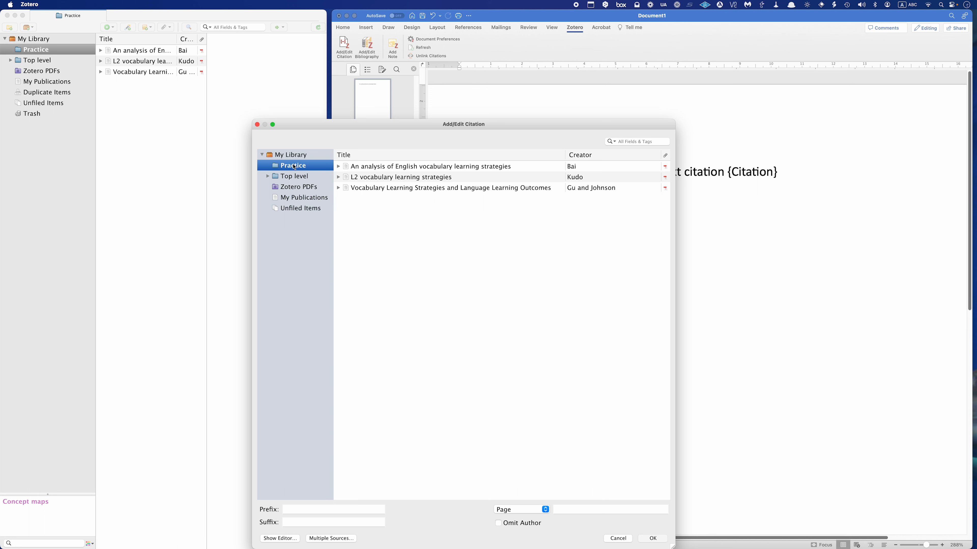
pyautogui.click(398, 169)
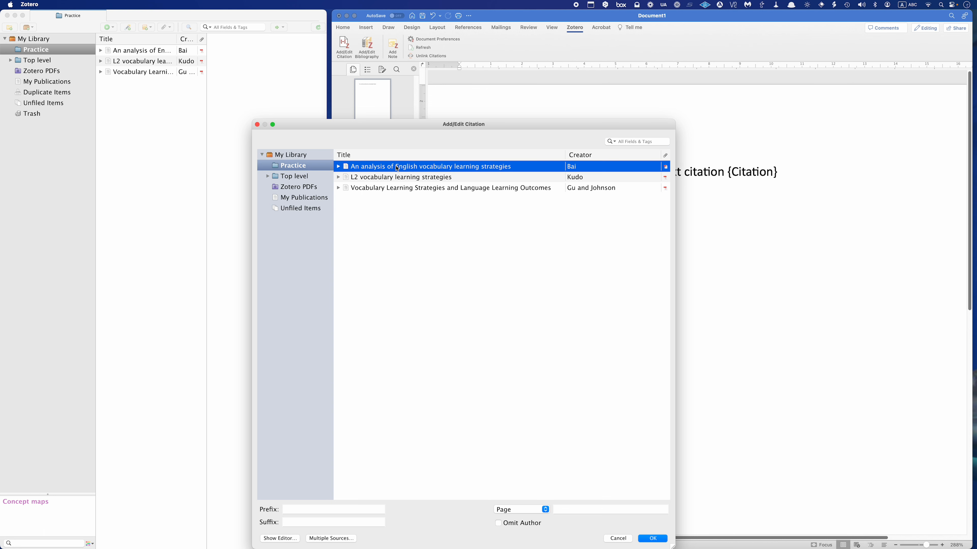
pyautogui.click(662, 538)
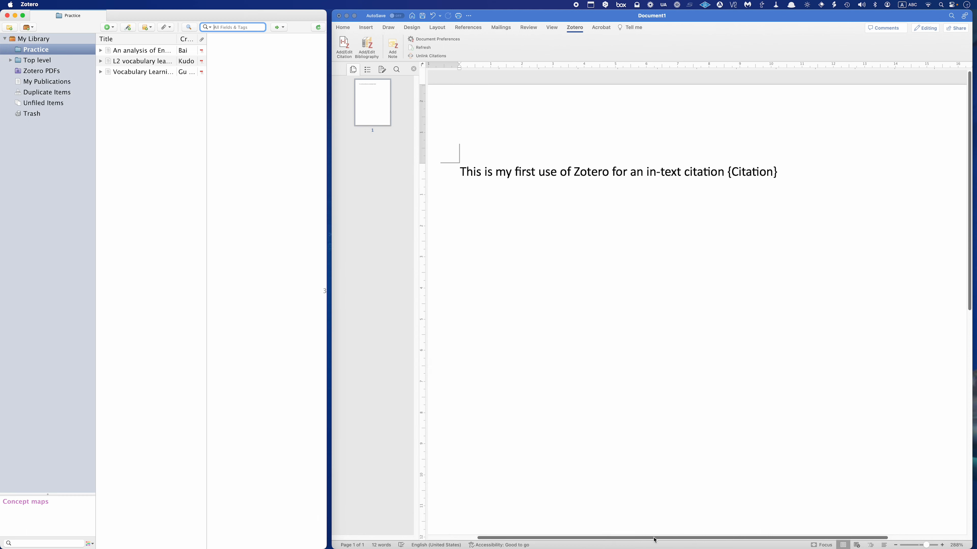
# End the first sentence with a period and add "This is the second time I will use Zotero for an in-text citation"
pyautogui.click(784, 172)
pyautogui.write('. Thg')
pyautogui.press('BackSpace')
pyautogui.write('is is the secon')
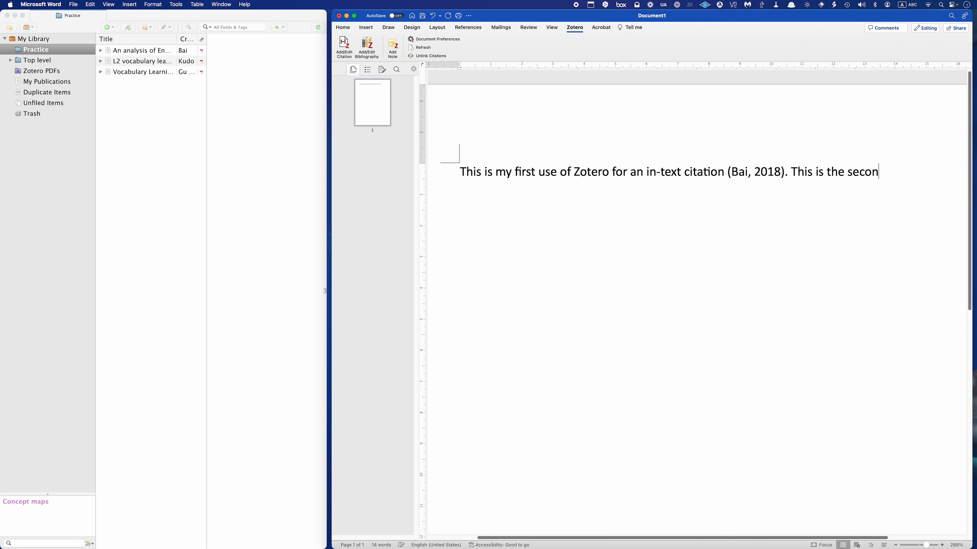
pyautogui.write('d time I will use Zotero for an in-text citation')
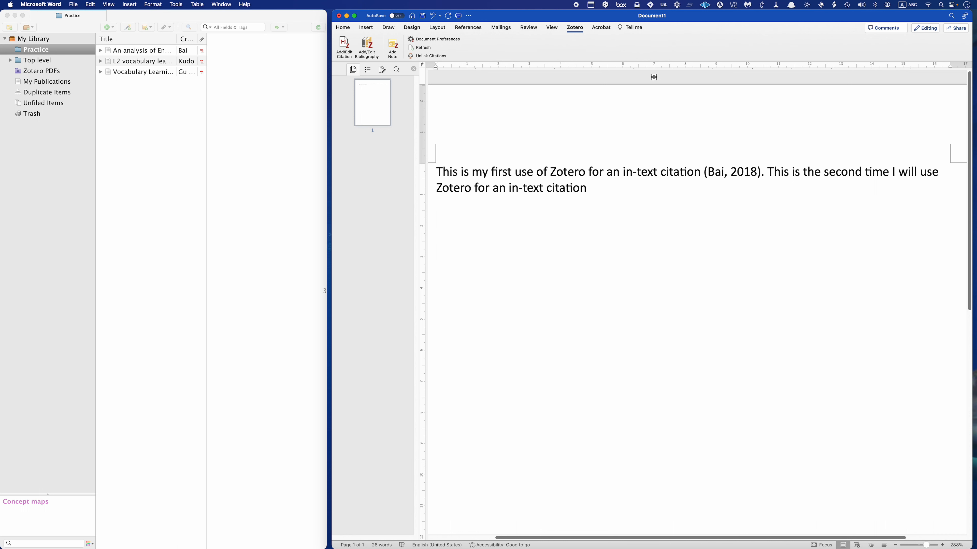
# Cite "L2 vocabulary learning strategies" from the Practice collection after the second sentence, using Zotero's Classic View
pyautogui.click(344, 48)
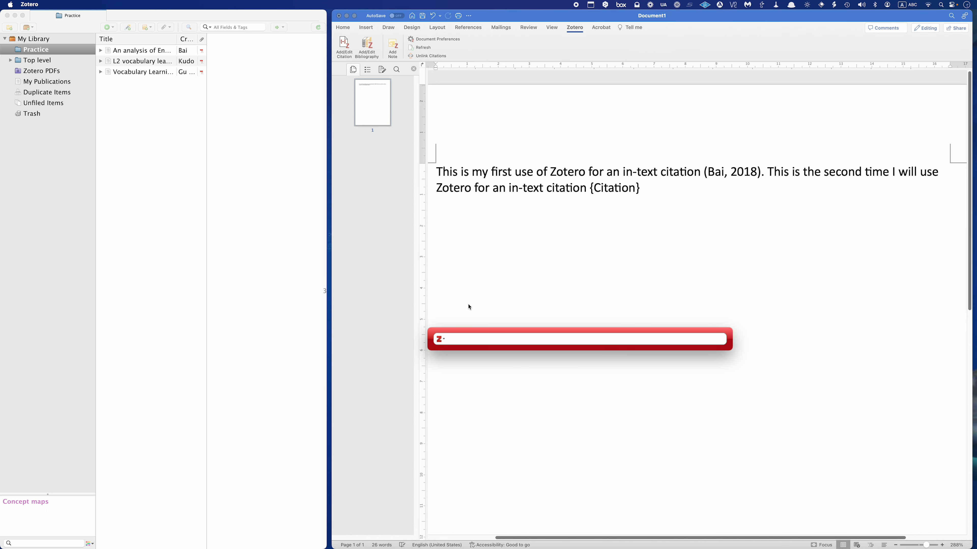
pyautogui.click(440, 339)
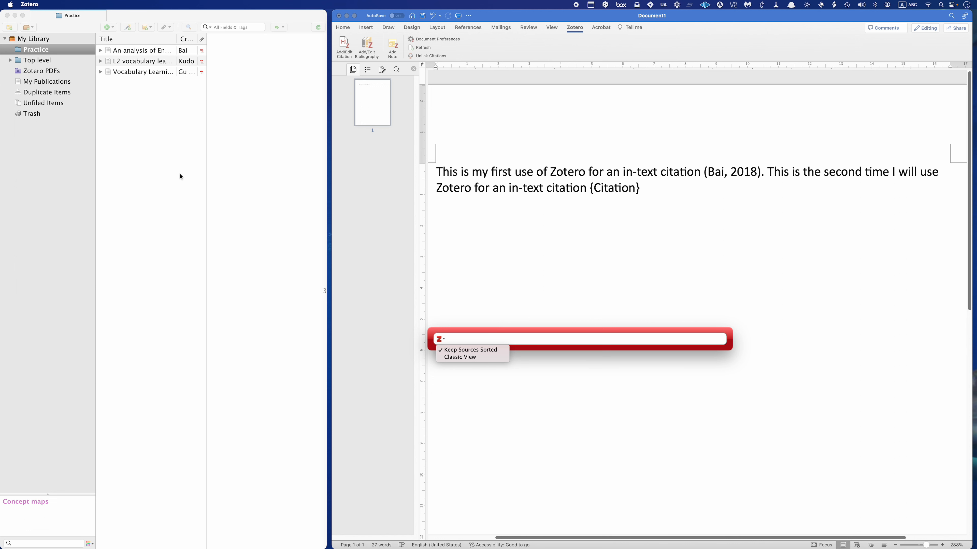
pyautogui.click(475, 359)
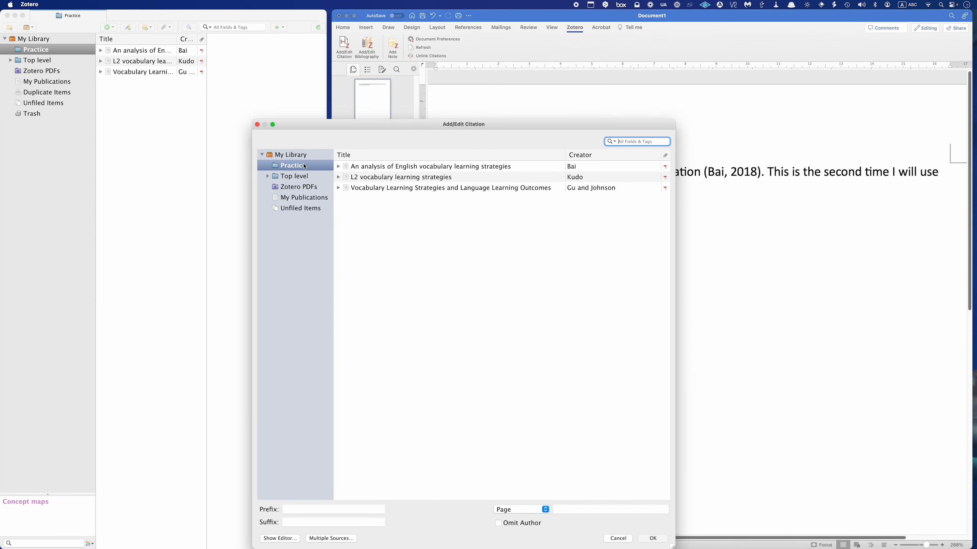
pyautogui.click(305, 166)
pyautogui.click(427, 179)
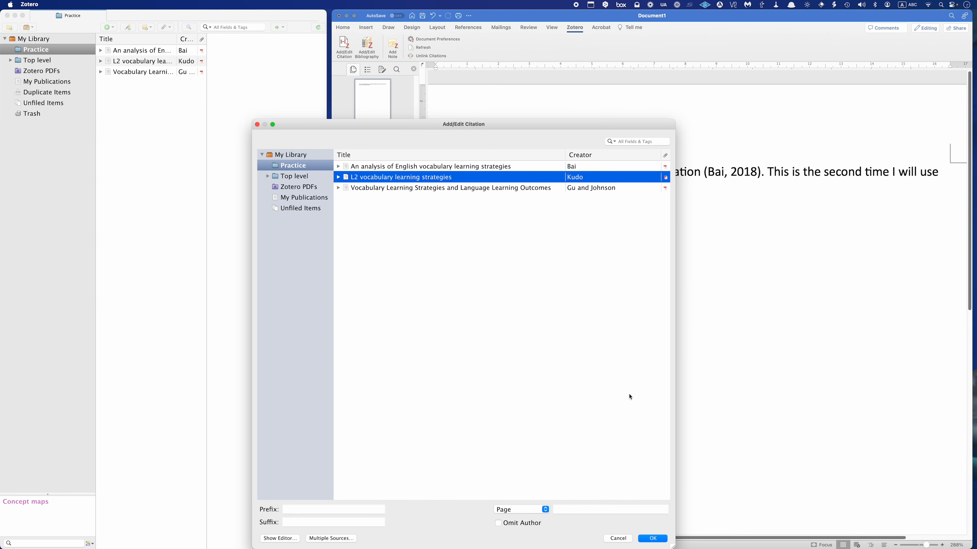
pyautogui.click(653, 538)
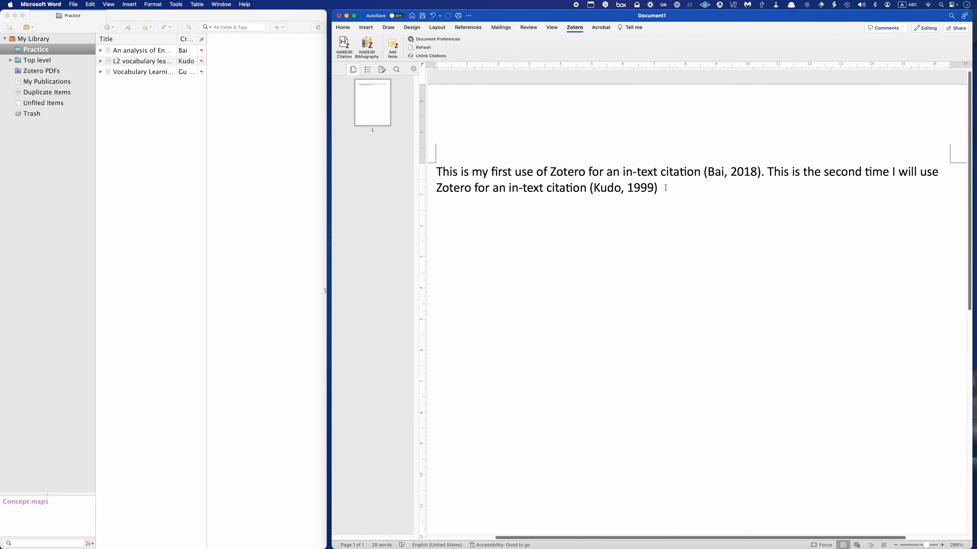
# End the second sentence with a period and add "This is the last in-text citation I will use for this demonstration"
pyautogui.write('. T')
pyautogui.write('his is the la')
pyautogui.write('st ')
pyautogui.write('in-text')
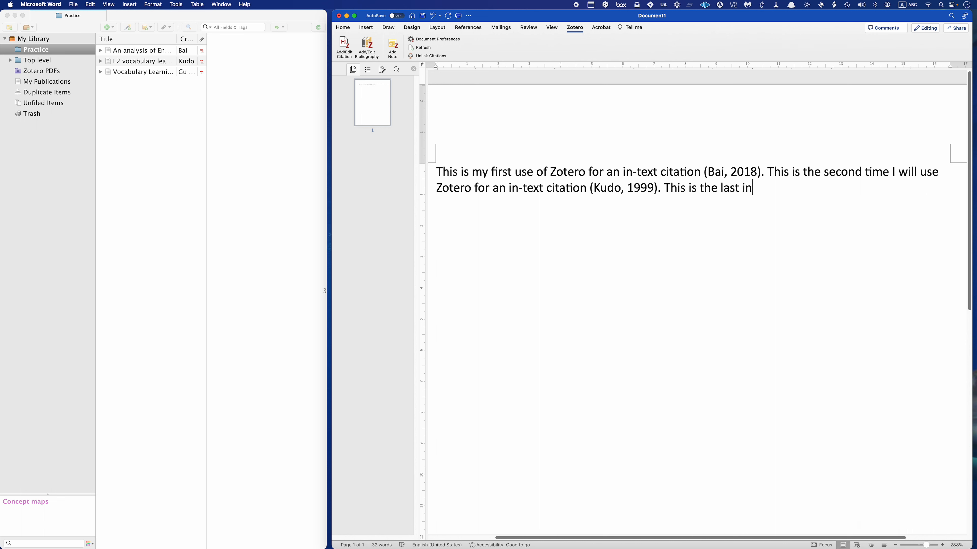
pyautogui.write('tation I will u')
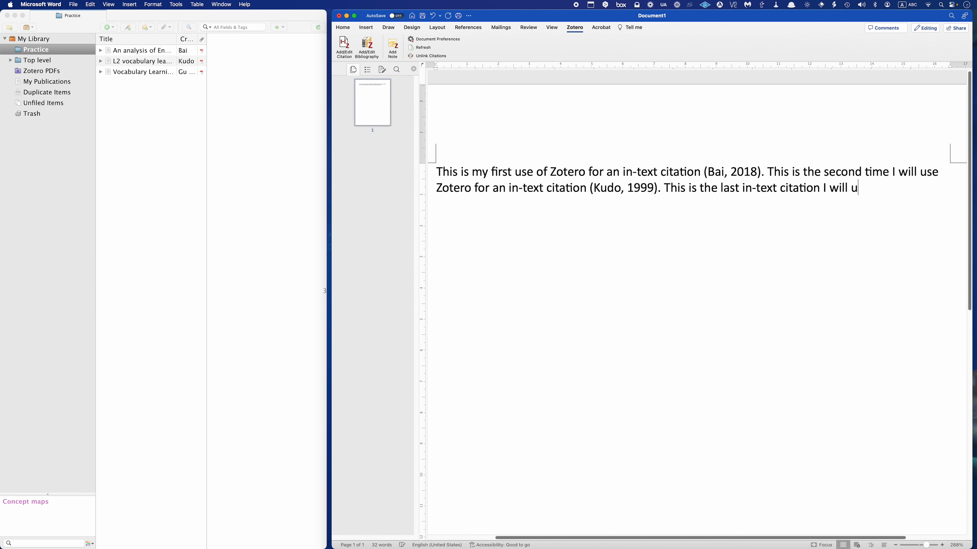
pyautogui.write('se for this demonsta')
pyautogui.press('BackSpace')
pyautogui.write('ration')
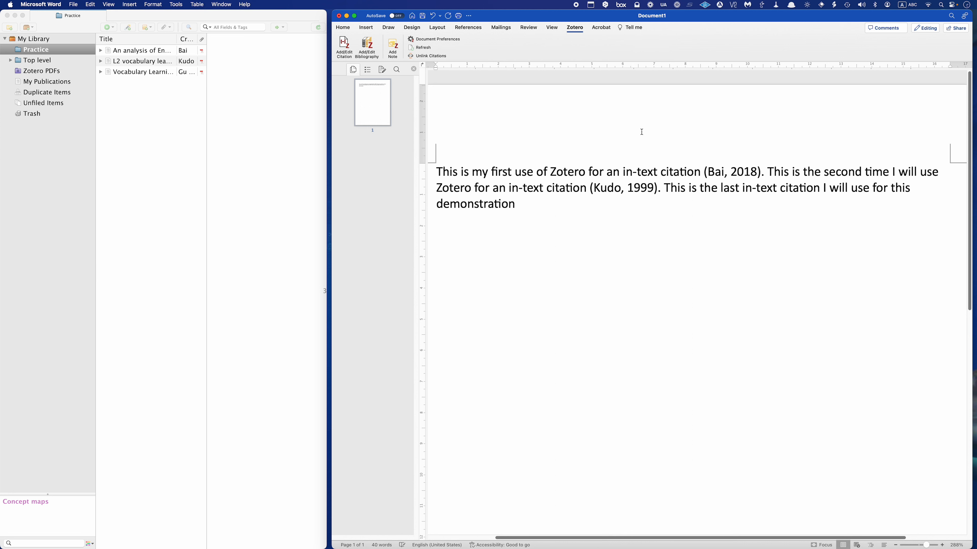
# Cite "Vocabulary Learning Strategies and Language Learning Outcomes" from the Practice collection after the third sentence, using Zotero's Classic View
pyautogui.click(343, 47)
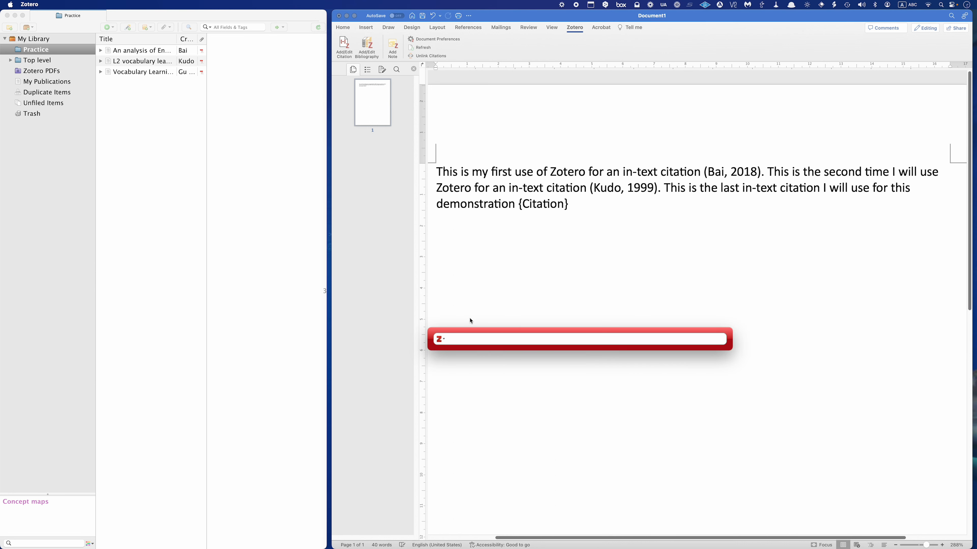
pyautogui.click(441, 341)
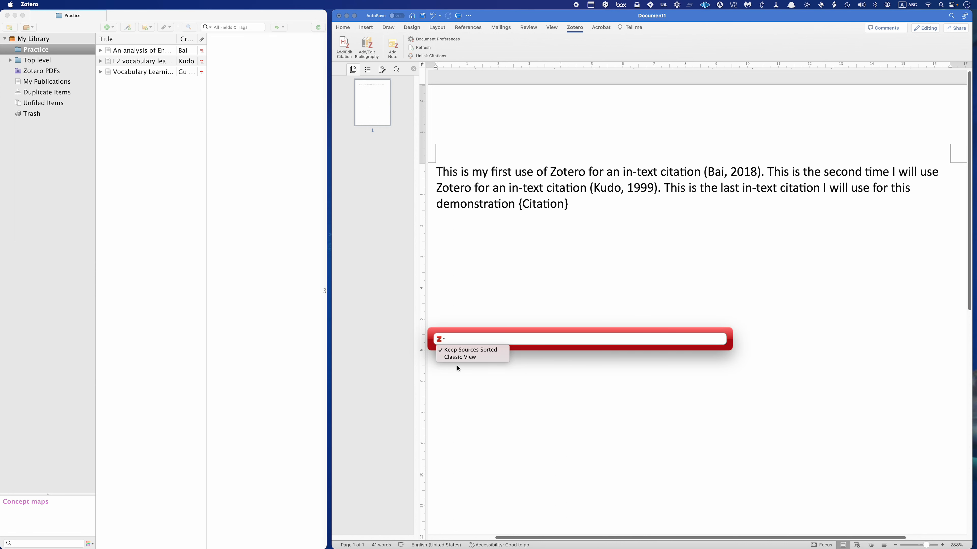
pyautogui.click(460, 358)
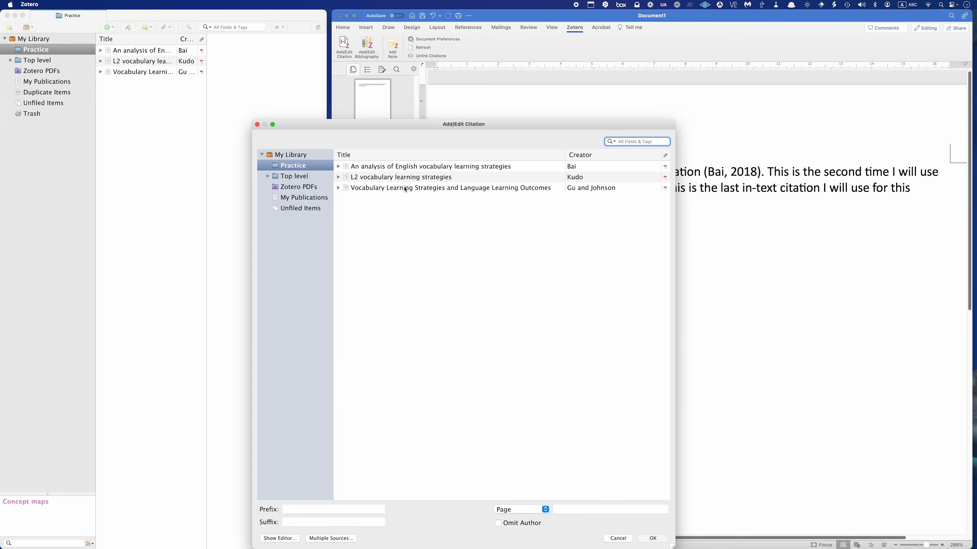
pyautogui.click(404, 187)
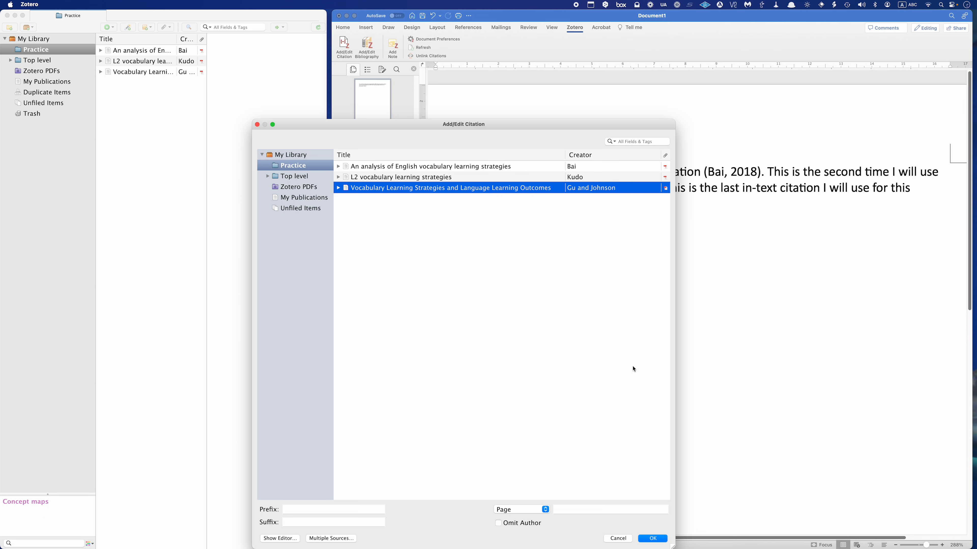
pyautogui.click(650, 539)
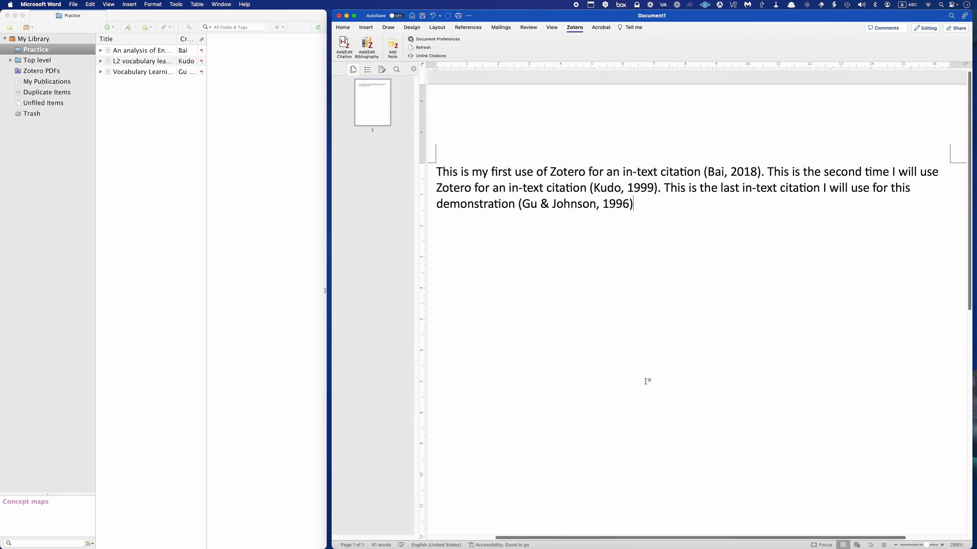
# End the third sentence with a period and add a "References" heading below the paragraph, separated by a blank line
pyautogui.write('.')
pyautogui.press('Return')
pyautogui.write('Refer')
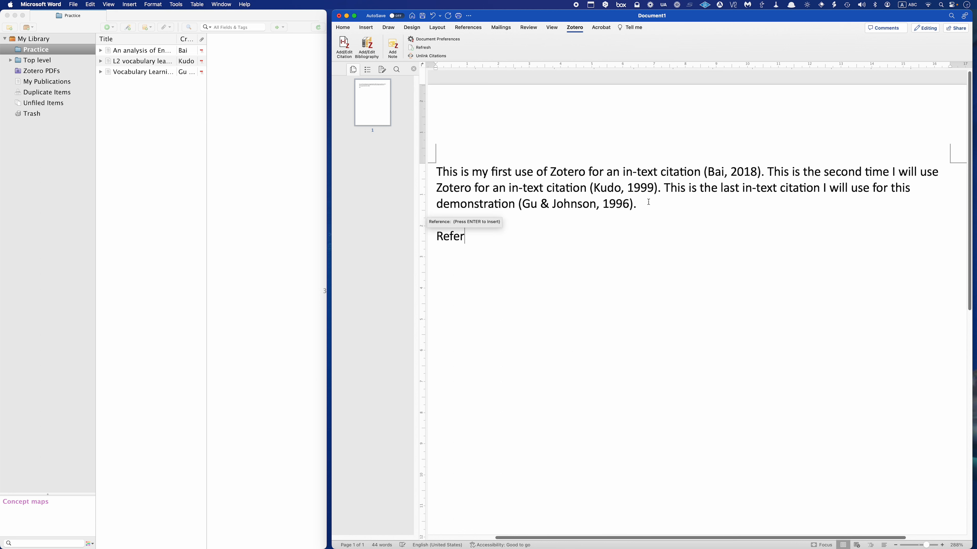
pyautogui.write('ences')
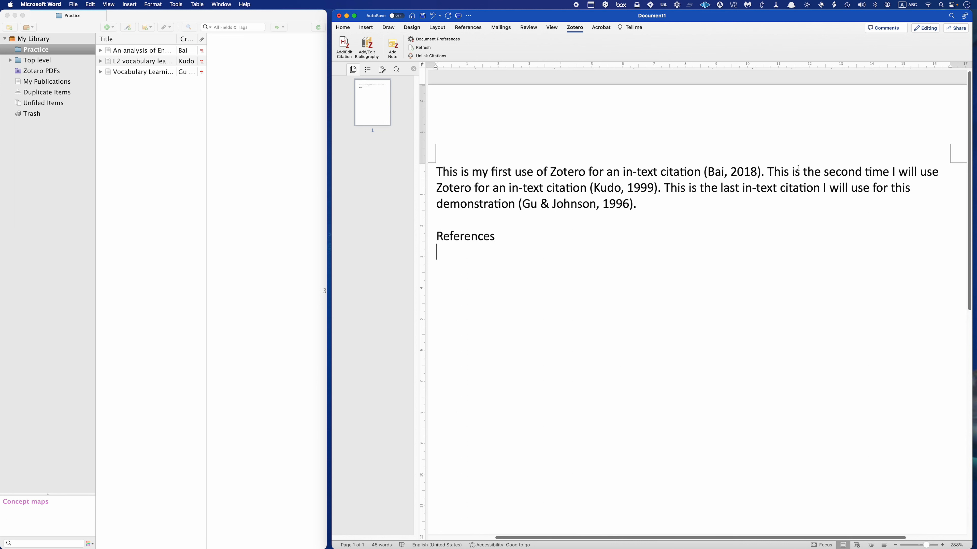
# Insert the Zotero bibliography below the "References" heading and add a blank line between the heading and the first entry
pyautogui.click(448, 252)
pyautogui.click(368, 48)
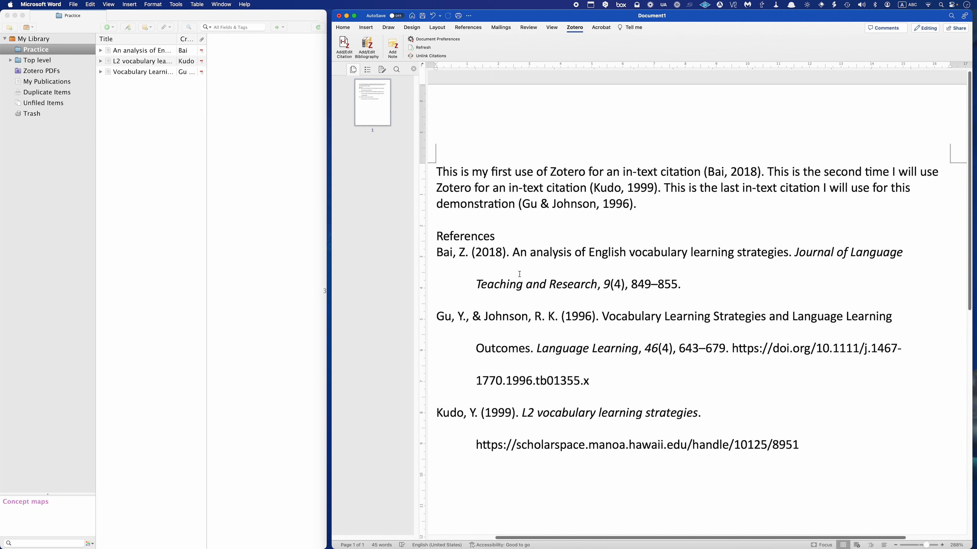
pyautogui.click(503, 240)
pyautogui.press('Return')
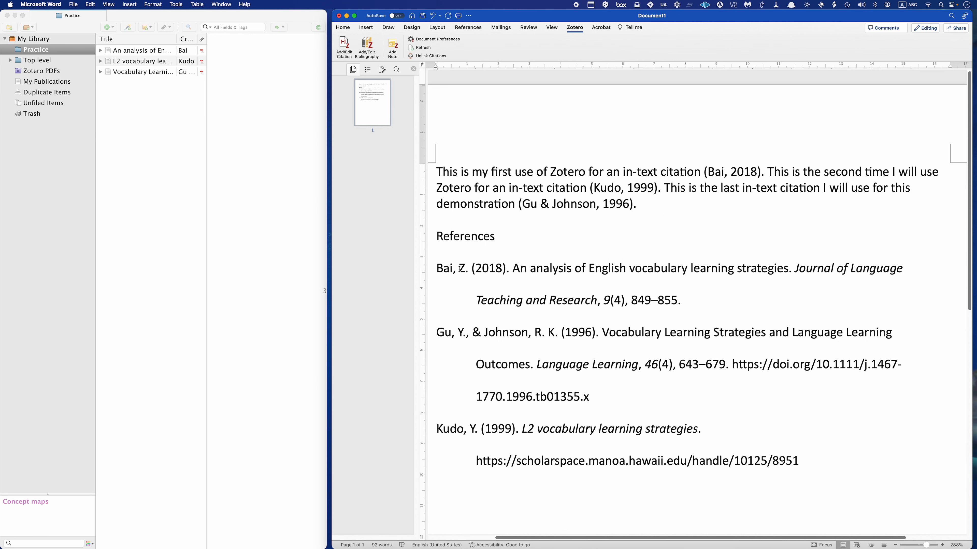